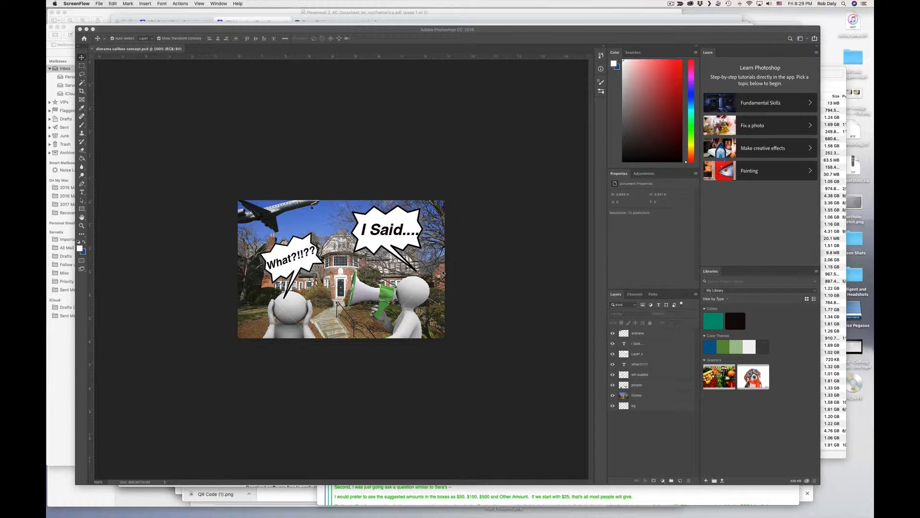
# Switch to Skitch, view the annotated photo note in the fifth place of the notes library, and close it.
pyautogui.press('super+Tab')
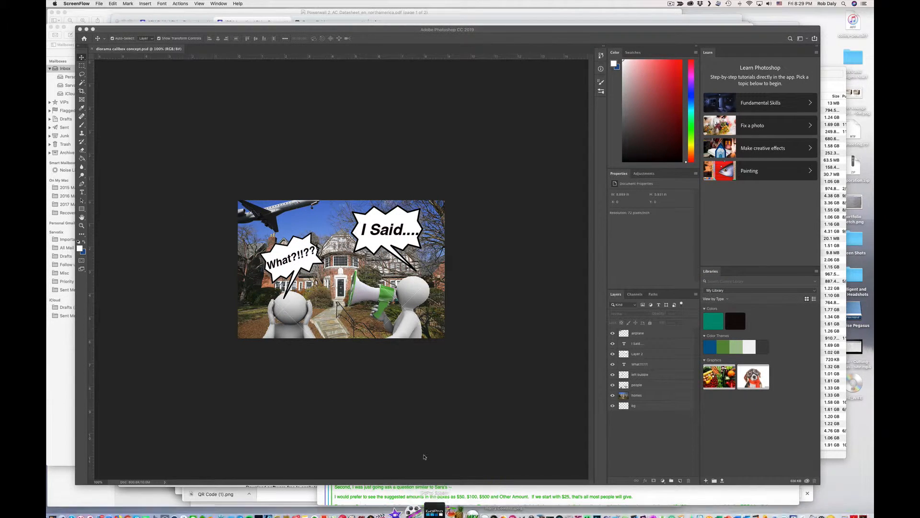
pyautogui.moveTo(455, 513)
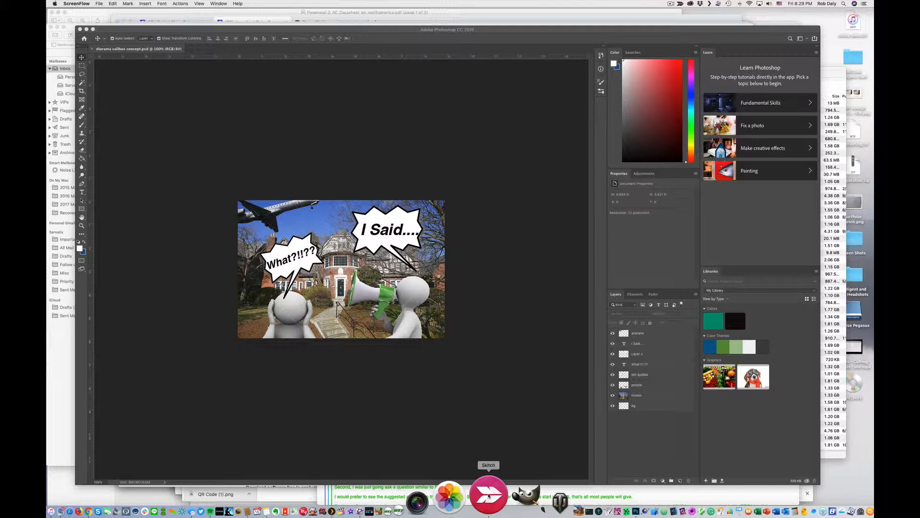
pyautogui.click(488, 497)
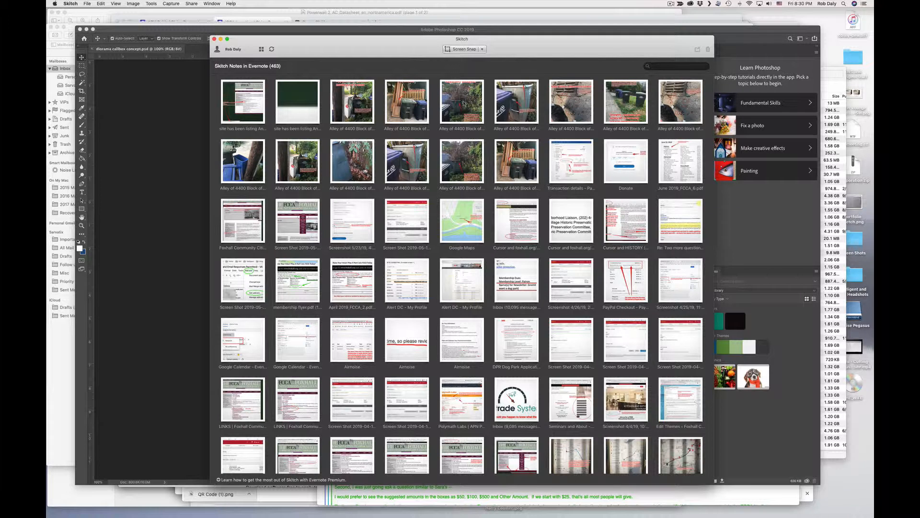
pyautogui.click(464, 103)
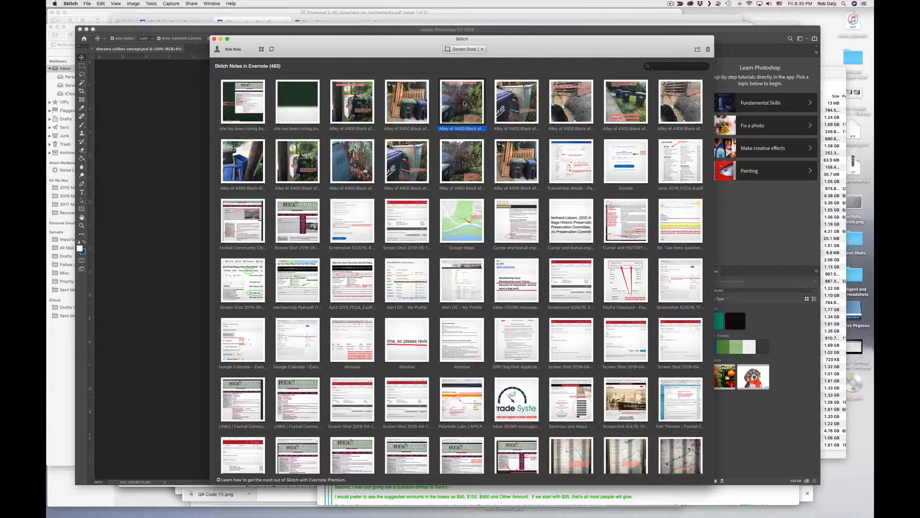
pyautogui.doubleClick(464, 103)
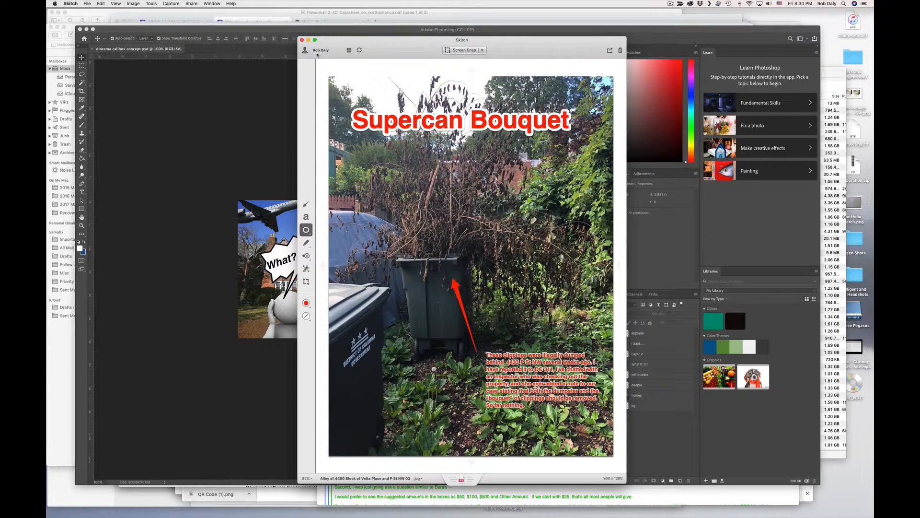
pyautogui.click(302, 40)
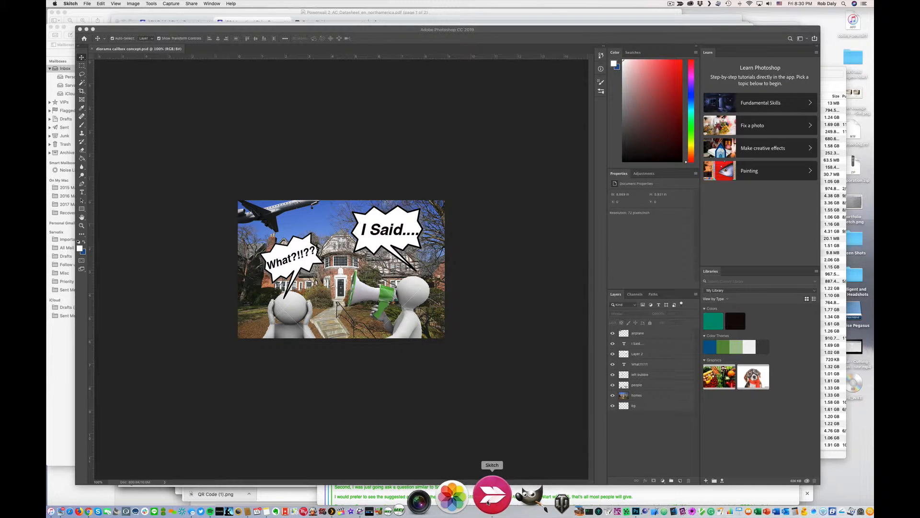
# Reopen the Skitch notes library, review the capture options and start a Screen Snap.
pyautogui.click(493, 506)
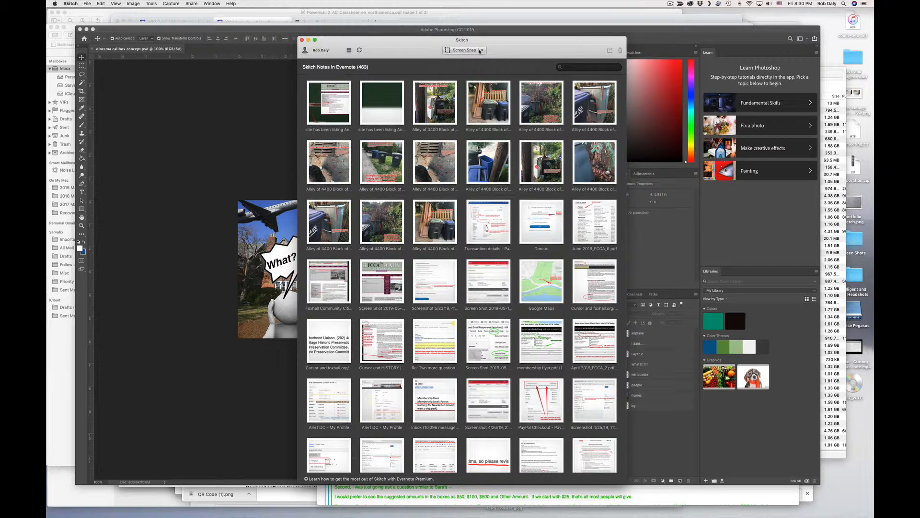
pyautogui.click(482, 51)
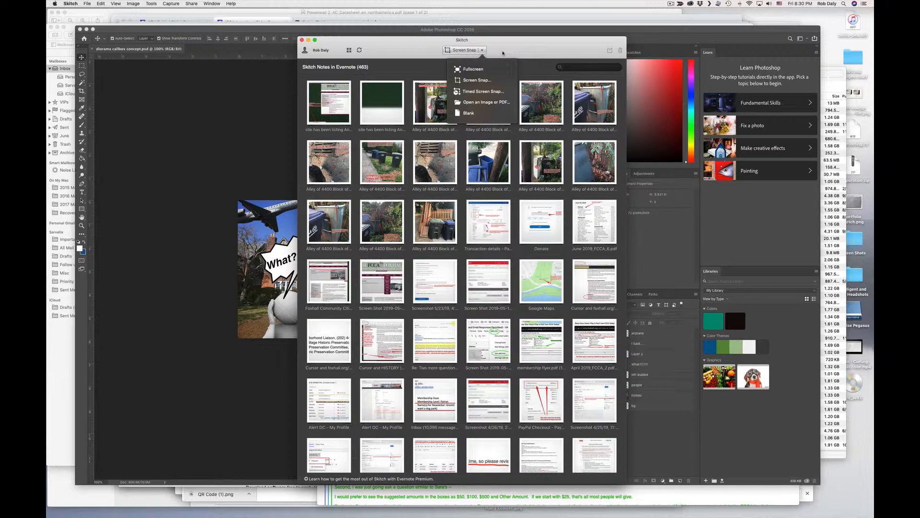
pyautogui.click(503, 54)
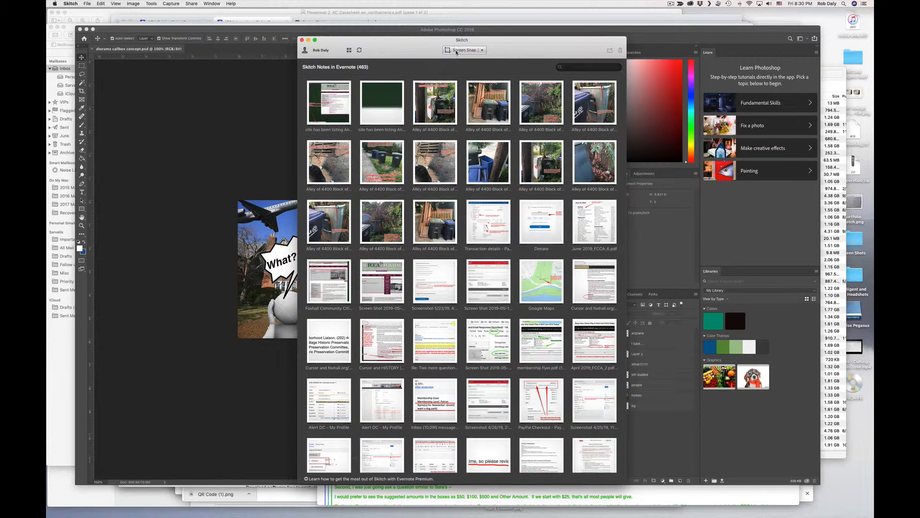
pyautogui.click(461, 50)
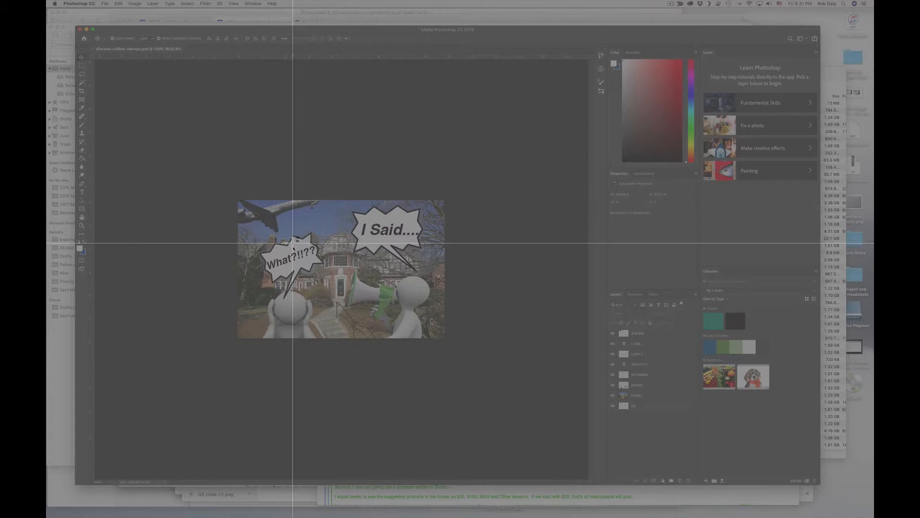
# Bring Spotify to the front while the snap crosshair is active, and return to Photoshop.
pyautogui.press('super+Tab')
pyautogui.press('super+Tab')
pyautogui.press('super+Tab')
pyautogui.press('super+Tab')
pyautogui.press('super+Tab')
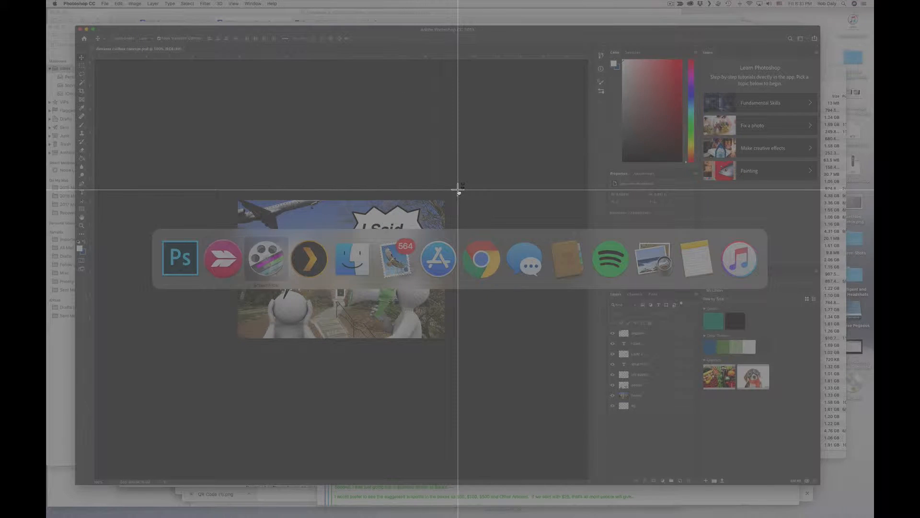
pyautogui.press('super+Tab')
pyautogui.press('super+Tab')
pyautogui.press('super+Tab')
pyautogui.press('super+Tab')
pyautogui.press('super+Tab')
pyautogui.press('super+Tab')
pyautogui.press('super+Tab')
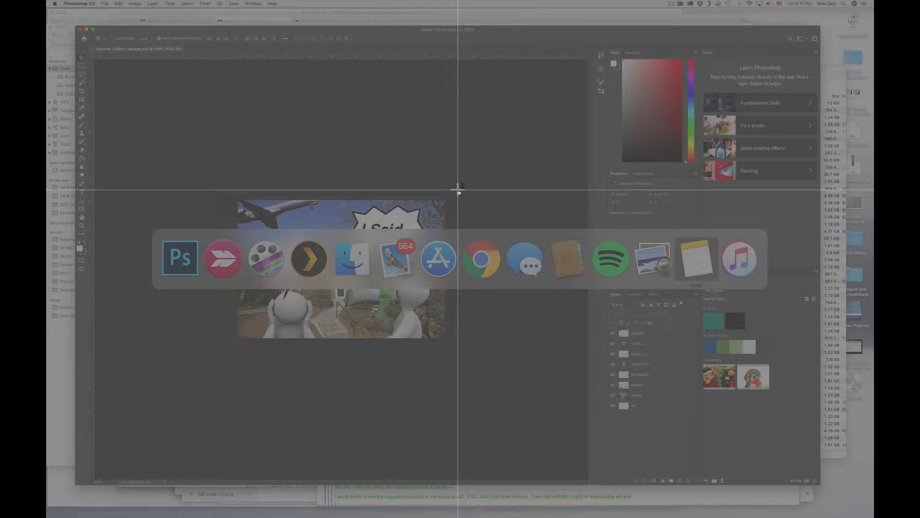
pyautogui.press('super+Tab')
pyautogui.press('super+Tab')
pyautogui.press('super+Tab')
pyautogui.press('super+Tab')
pyautogui.press('super+Tab')
pyautogui.press('super+Tab')
pyautogui.press('super+Tab')
pyautogui.press('super+Tab')
pyautogui.press('super+Tab')
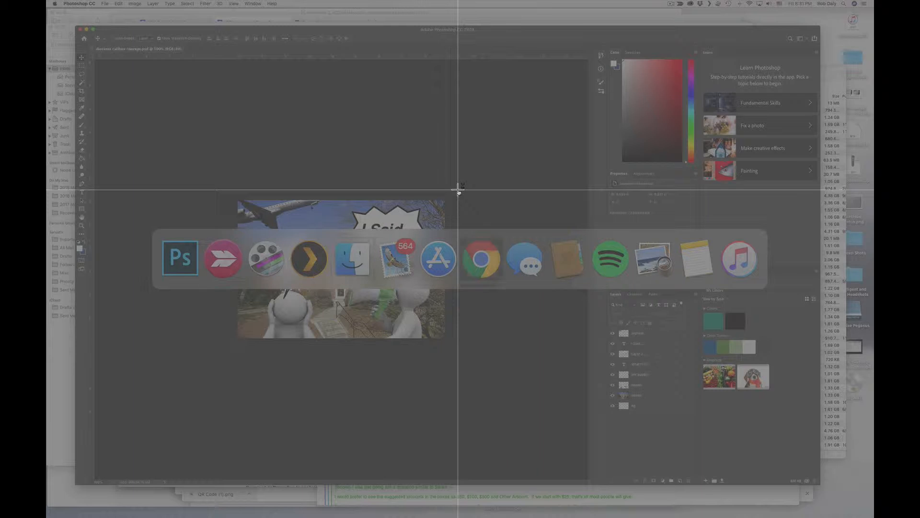
pyautogui.press('super+Tab')
pyautogui.press('super+Tab')
pyautogui.press('super+Tab')
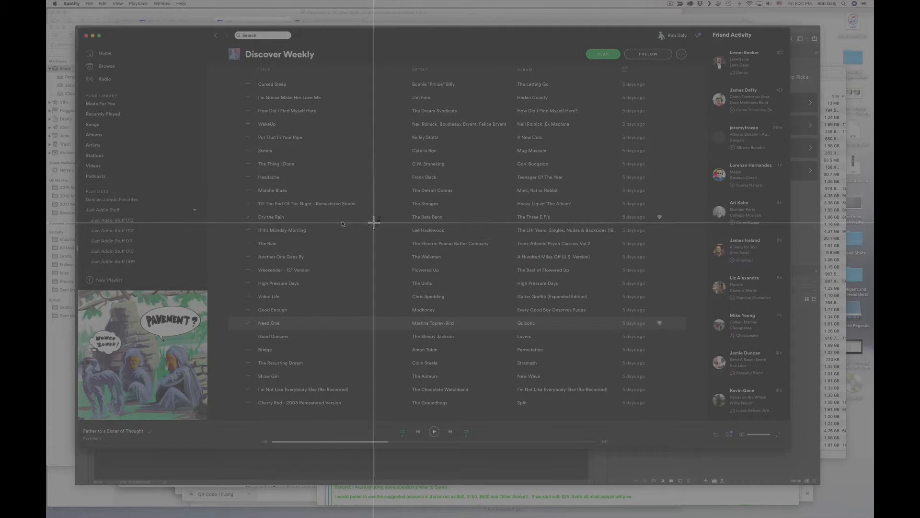
pyautogui.press('super+Tab')
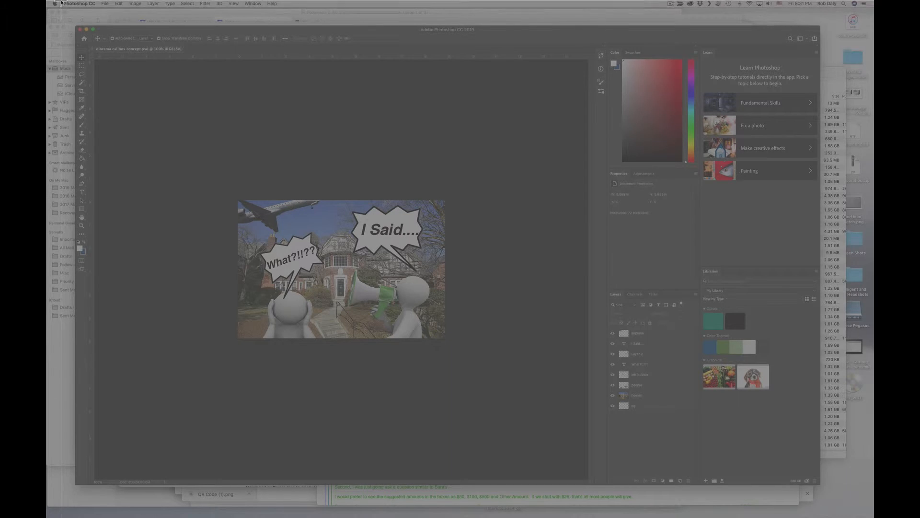
# Capture a region of about 2222 × 1330 pixels covering most of the Photoshop window.
pyautogui.moveTo(62, 2); pyautogui.dragTo(780, 430)
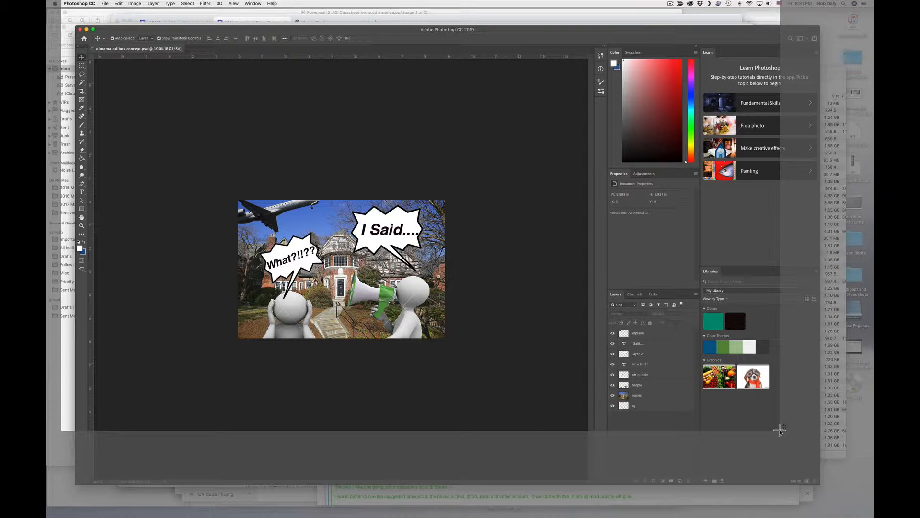
pyautogui.moveTo(780, 430); pyautogui.dragTo(780, 430)
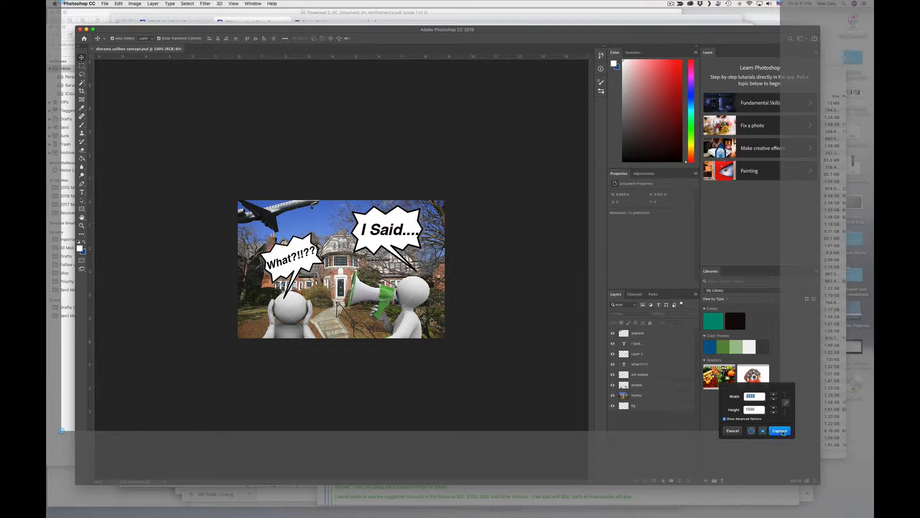
pyautogui.click(781, 432)
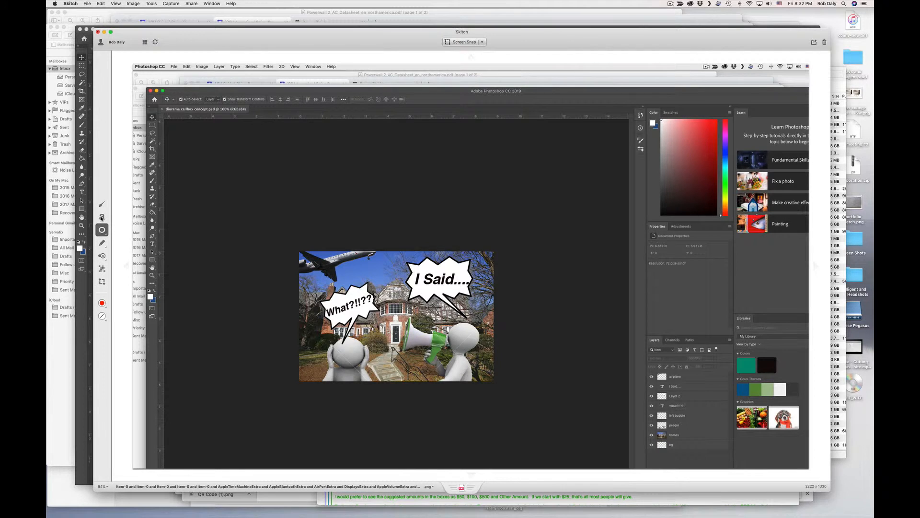
# Add the text annotation "This is my first proposal" above the picture in the snapshot.
pyautogui.click(101, 218)
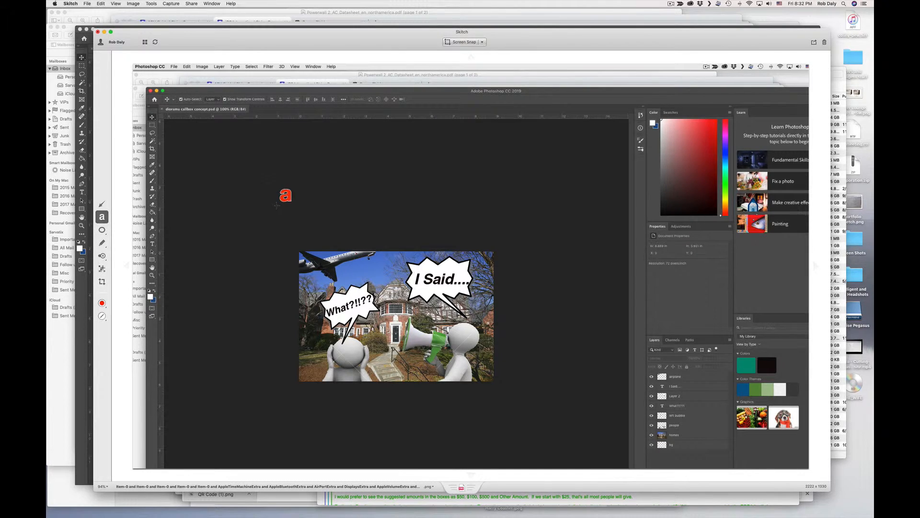
pyautogui.click(261, 200)
pyautogui.write('Tjhis')
pyautogui.press('Left')
pyautogui.press('Left')
pyautogui.press('Left')
pyautogui.press('BackSpace')
pyautogui.write('is my')
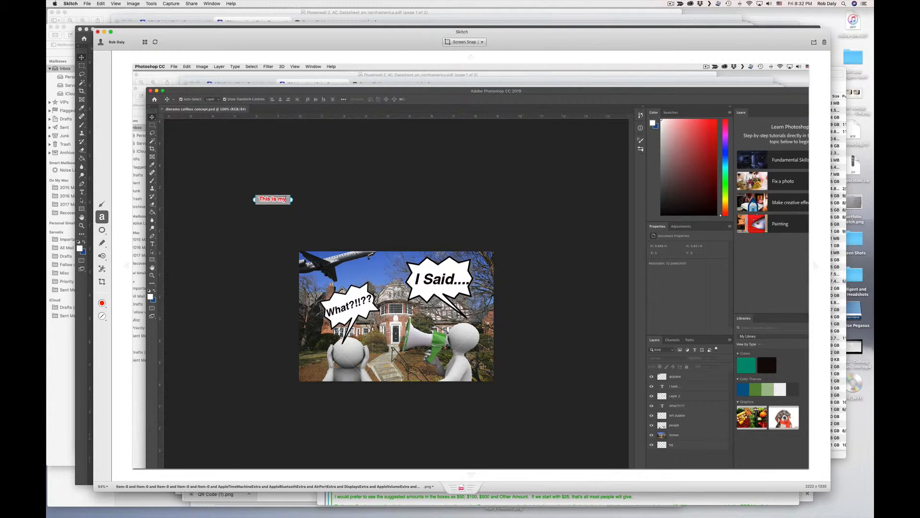
pyautogui.write(' first proposal')
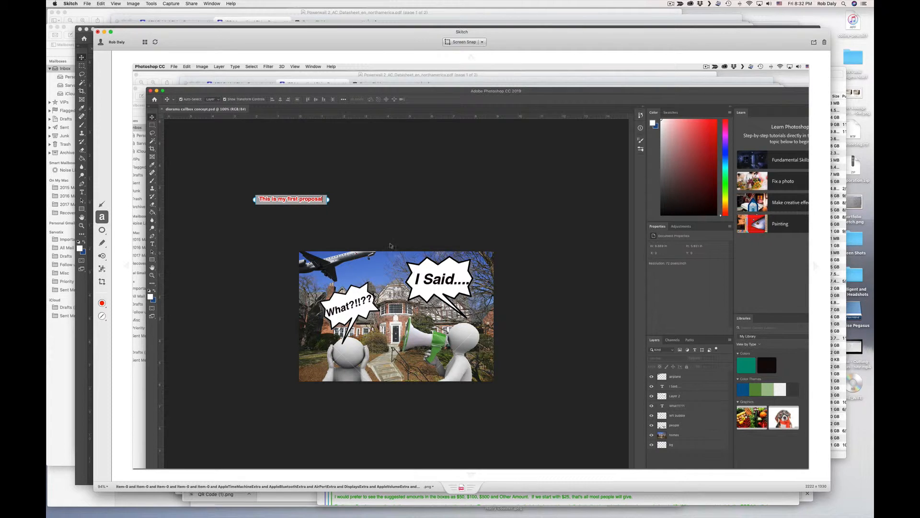
# Enlarge the "This is my first proposal" text to roughly the picture's width and recolor it blue.
pyautogui.click(314, 203)
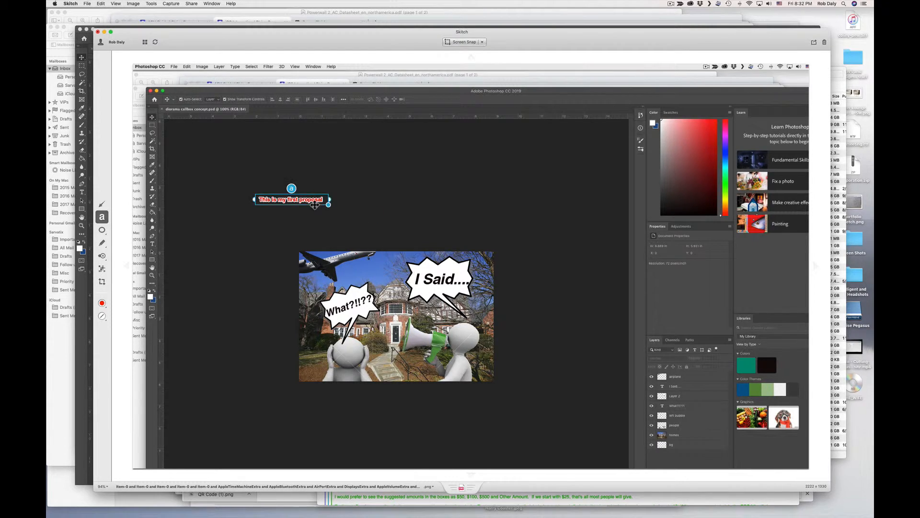
pyautogui.moveTo(328, 206); pyautogui.dragTo(493, 230)
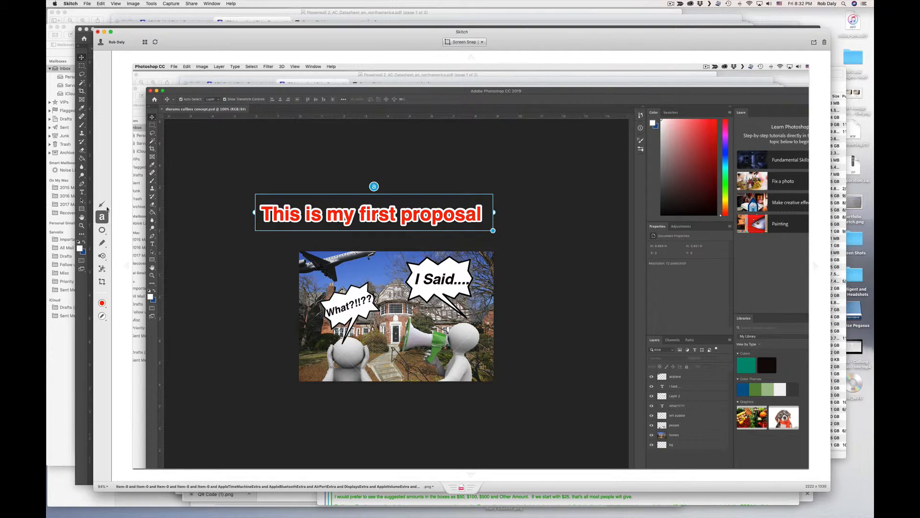
pyautogui.click(102, 302)
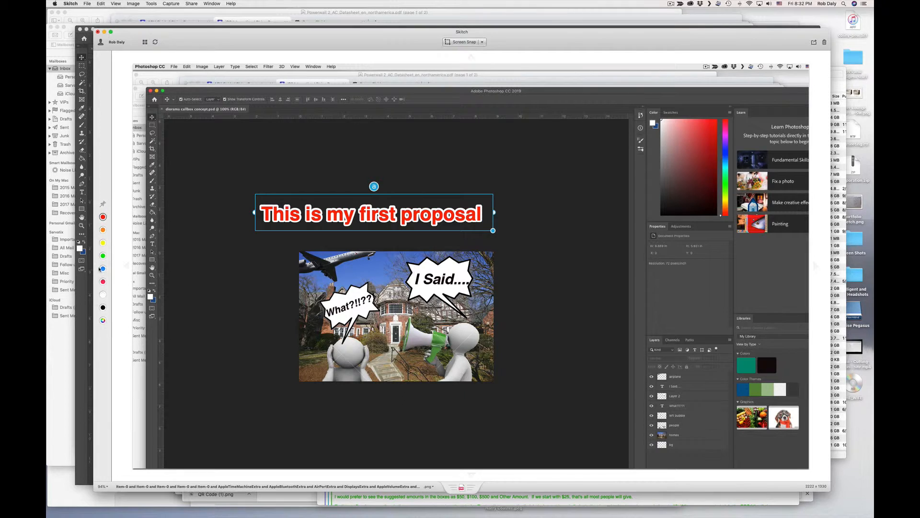
pyautogui.click(103, 269)
pyautogui.click(215, 248)
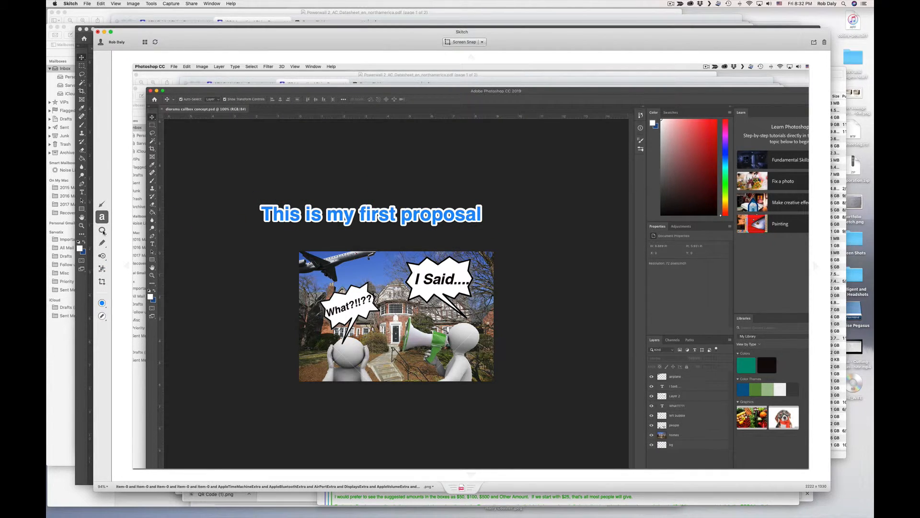
# Draw an orange rounded rectangle around the airplane in the picture.
pyautogui.click(103, 230)
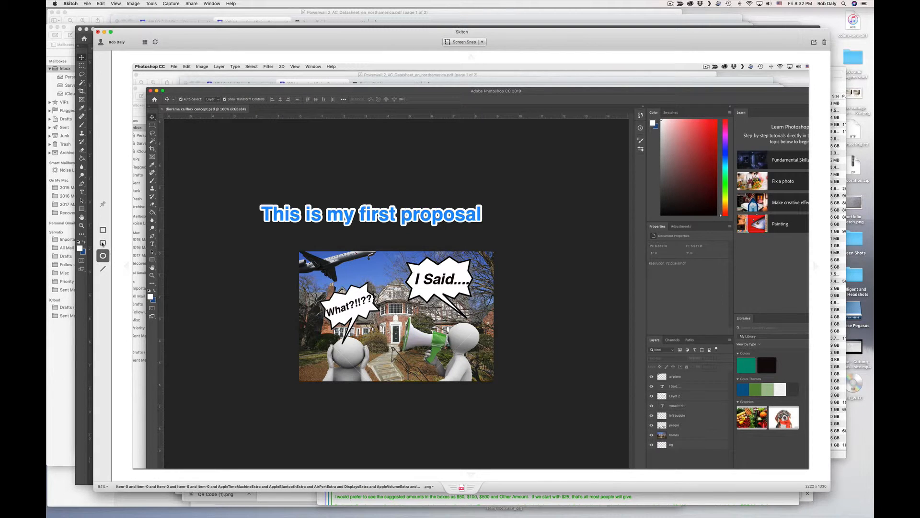
pyautogui.click(103, 244)
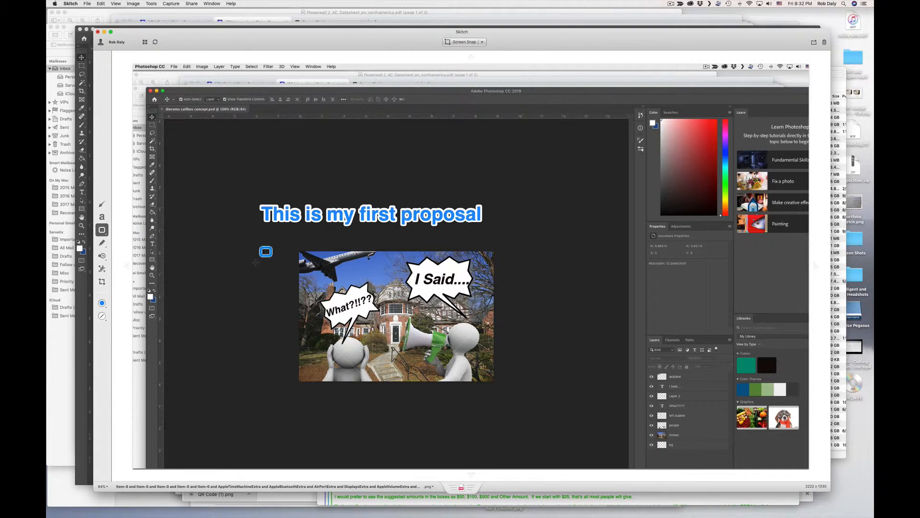
pyautogui.click(102, 303)
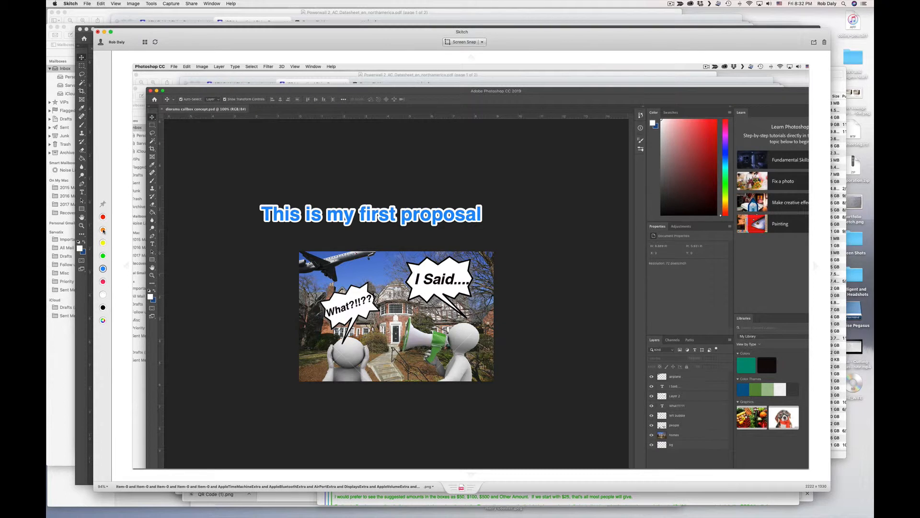
pyautogui.click(103, 230)
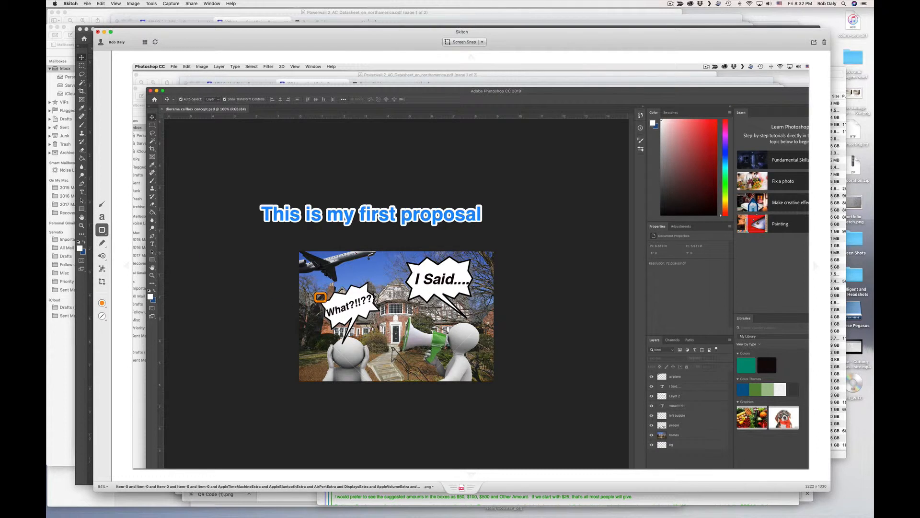
pyautogui.moveTo(286, 241); pyautogui.dragTo(393, 280)
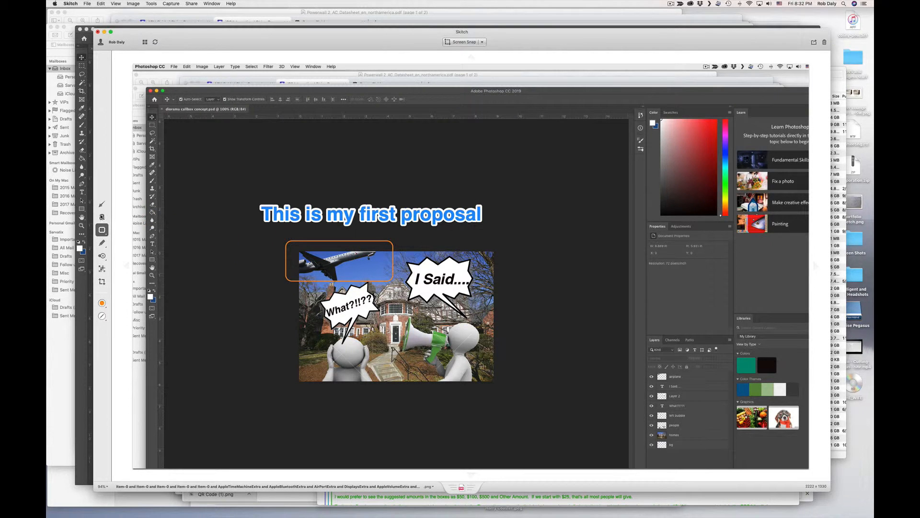
# Add the orange text annotation "The bigger the better for annoying aircraft." starting beside the picture, below the rounded rectangle's upper edge.
pyautogui.click(102, 216)
pyautogui.click(248, 271)
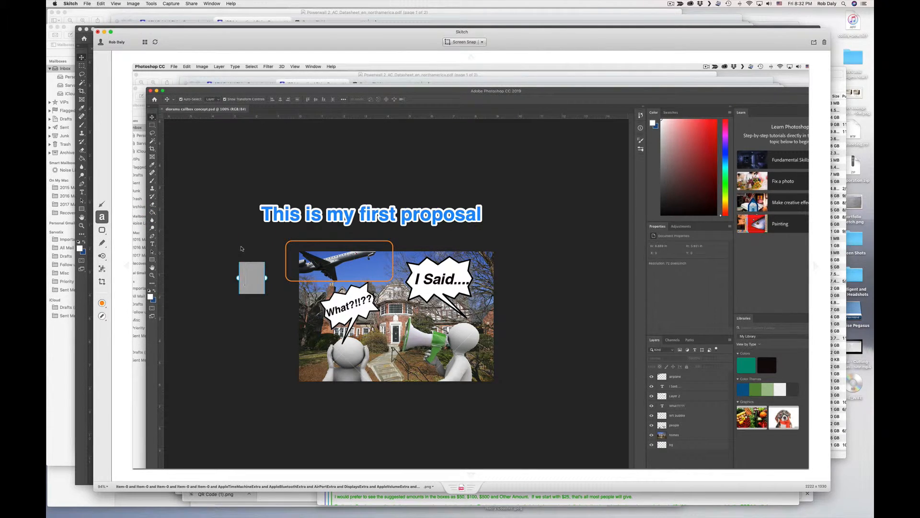
pyautogui.write('W')
pyautogui.press('BackSpace')
pyautogui.press('BackSpace')
pyautogui.press('BackSpace')
pyautogui.press('BackSpace')
pyautogui.write('The bi')
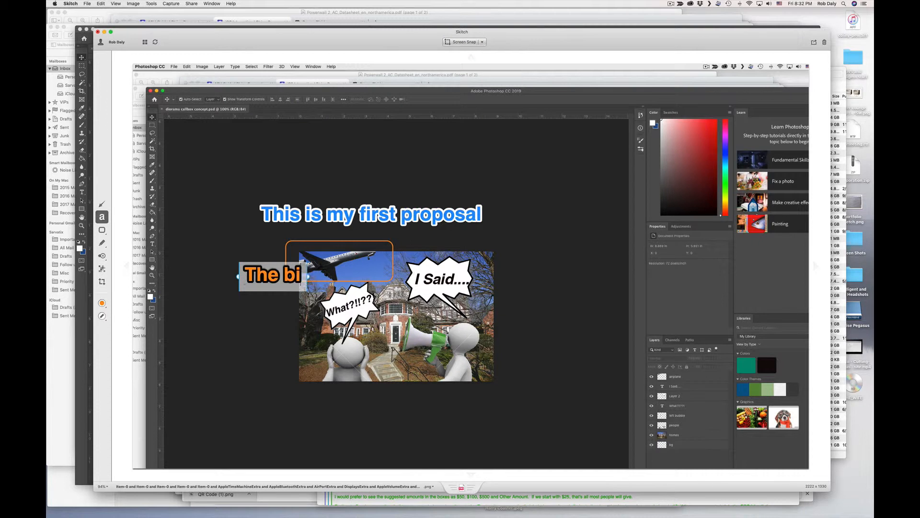
pyautogui.write('gger the betrt')
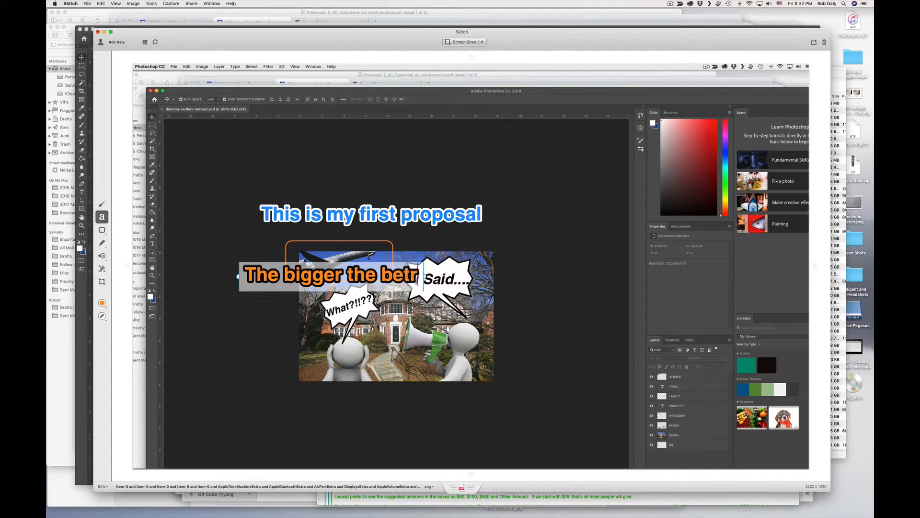
pyautogui.press('BackSpace')
pyautogui.press('BackSpace')
pyautogui.write('ter for')
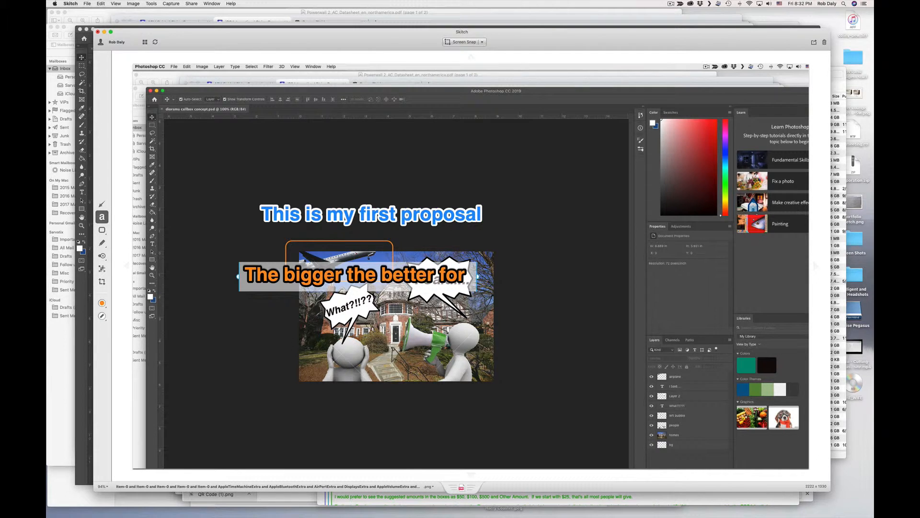
pyautogui.write(' annoying')
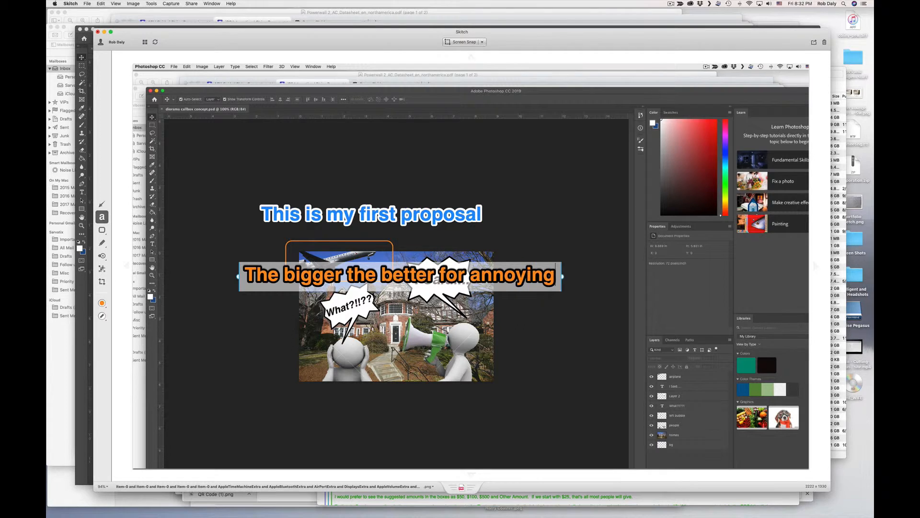
pyautogui.write(' aircraf')
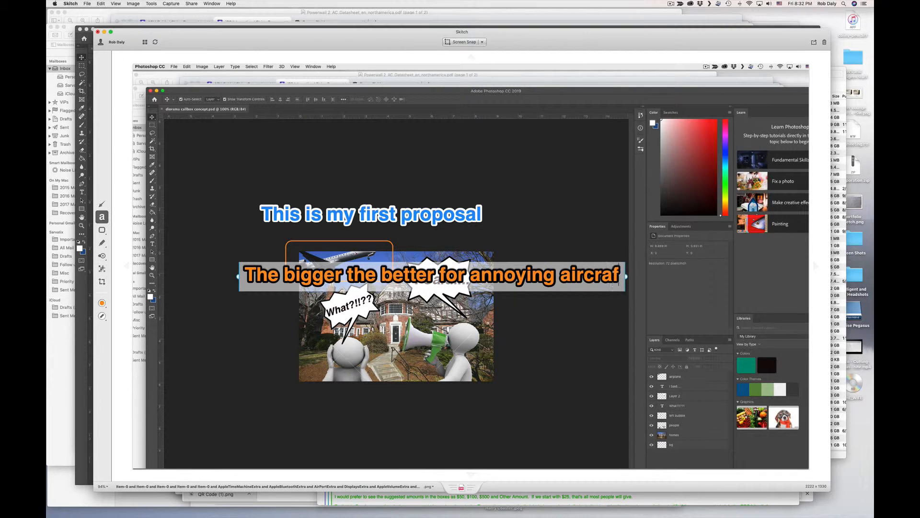
pyautogui.write('t.')
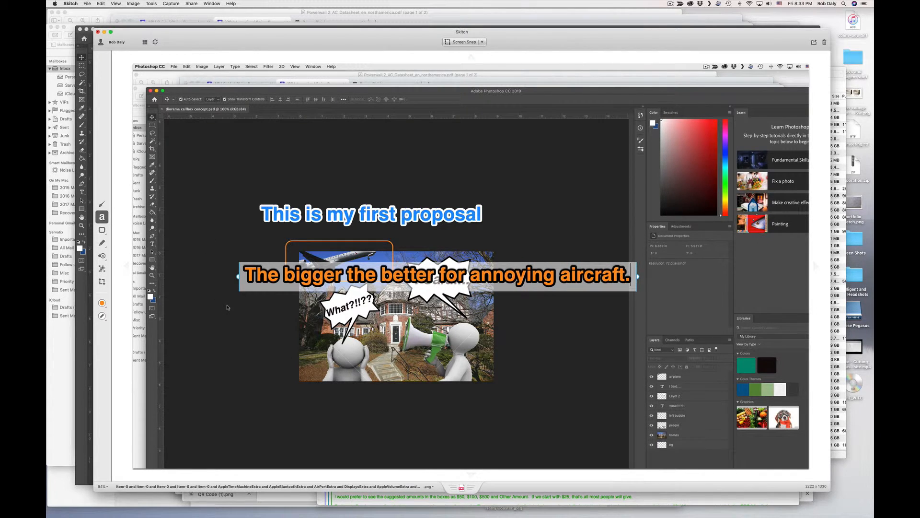
pyautogui.click(228, 308)
# Shrink the aircraft text to one line roughly the picture's width and place it just below the picture, extending past its left edge.
pyautogui.click(598, 283)
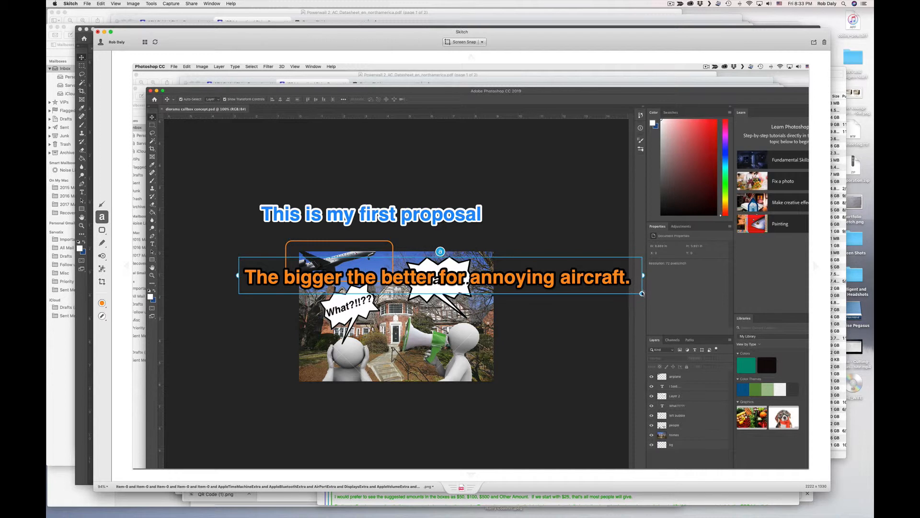
pyautogui.moveTo(642, 293); pyautogui.dragTo(365, 319)
pyautogui.moveTo(367, 268); pyautogui.dragTo(451, 278)
pyautogui.moveTo(279, 278); pyautogui.dragTo(243, 411)
# Draw an orange arrow from the aircraft text up to the lower-left corner of the rounded rectangle around the airplane.
pyautogui.click(102, 204)
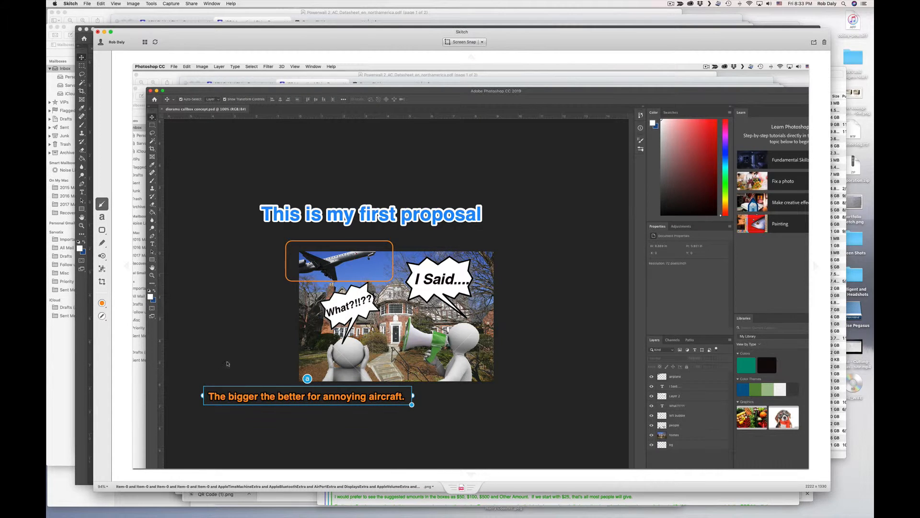
pyautogui.moveTo(228, 378)
pyautogui.mouseDown()
pyautogui.moveTo(246, 359)
pyautogui.moveTo(263, 306)
pyautogui.moveTo(291, 284)
pyautogui.mouseUp()
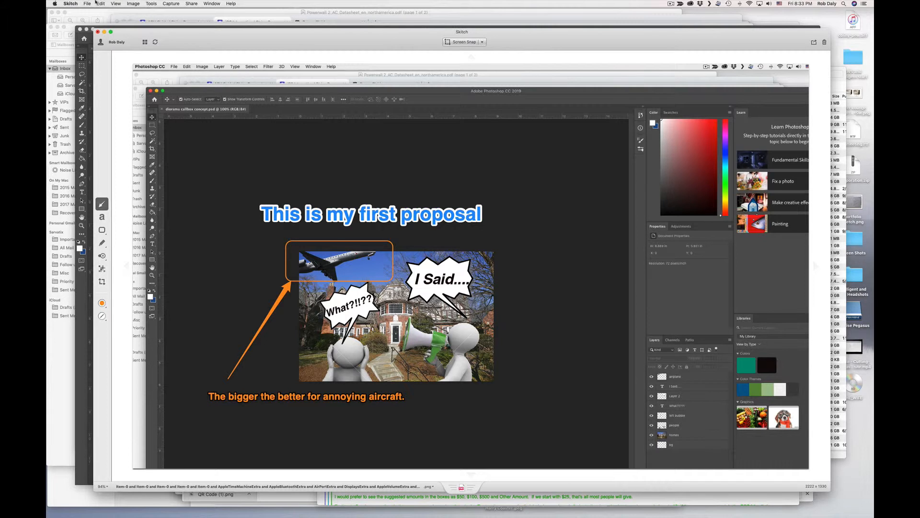
# Export the annotated snapshot as a JPG named "aircraft noise diorama.jpg" to the Downloads folder.
pyautogui.click(87, 4)
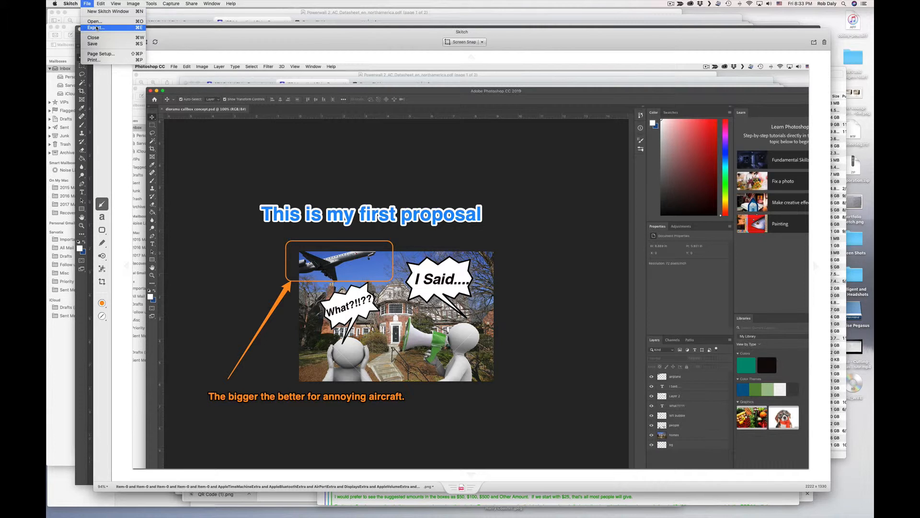
pyautogui.click(97, 29)
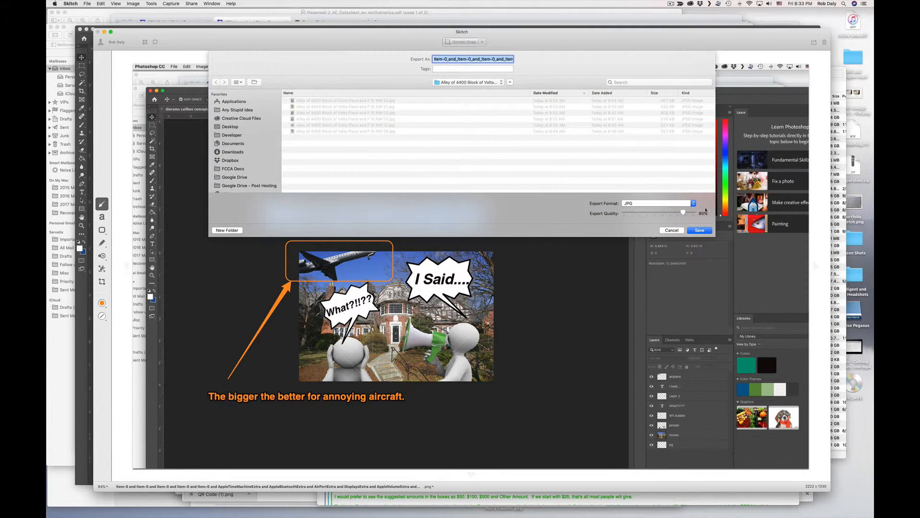
pyautogui.click(693, 203)
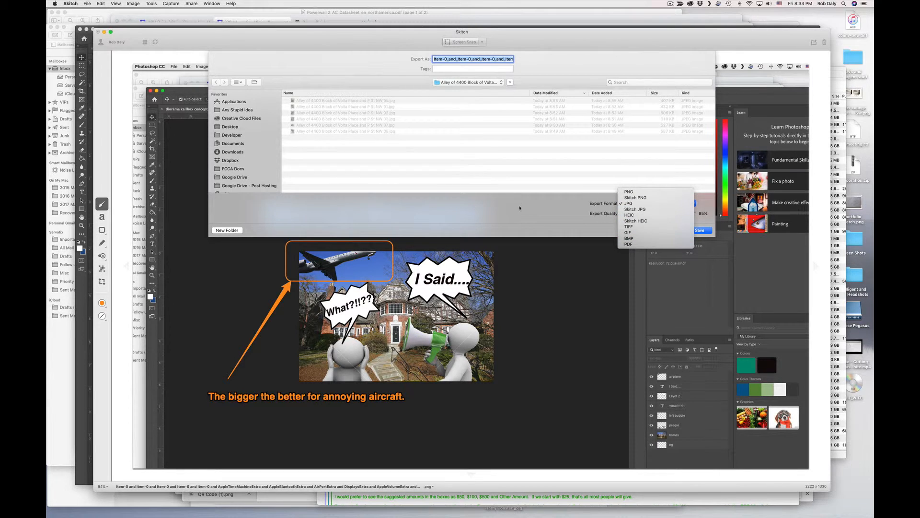
pyautogui.click(529, 203)
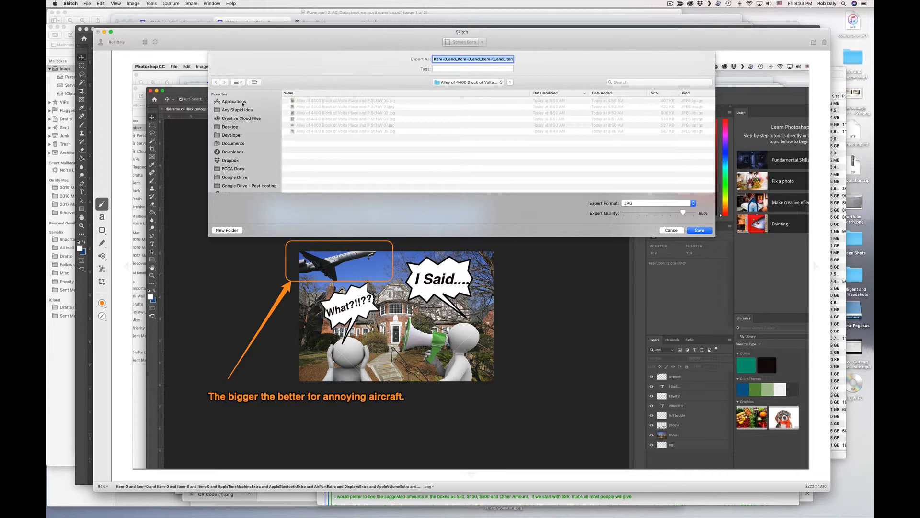
pyautogui.click(233, 152)
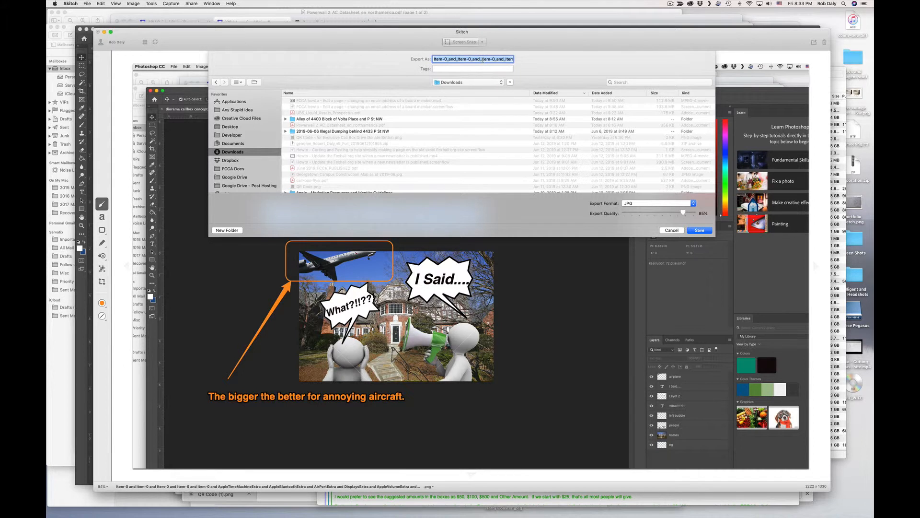
pyautogui.write('aircraft noise diorama.jpg')
pyautogui.click(700, 230)
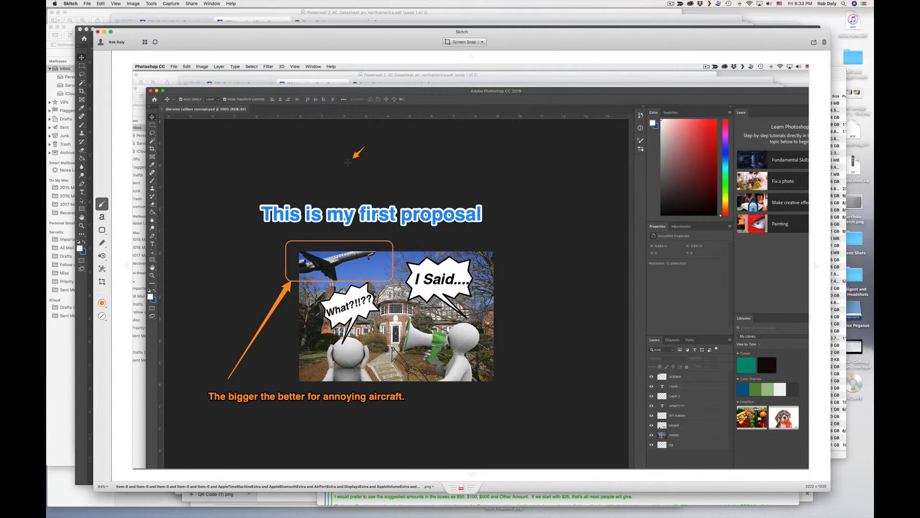
pyautogui.press('super+Tab')
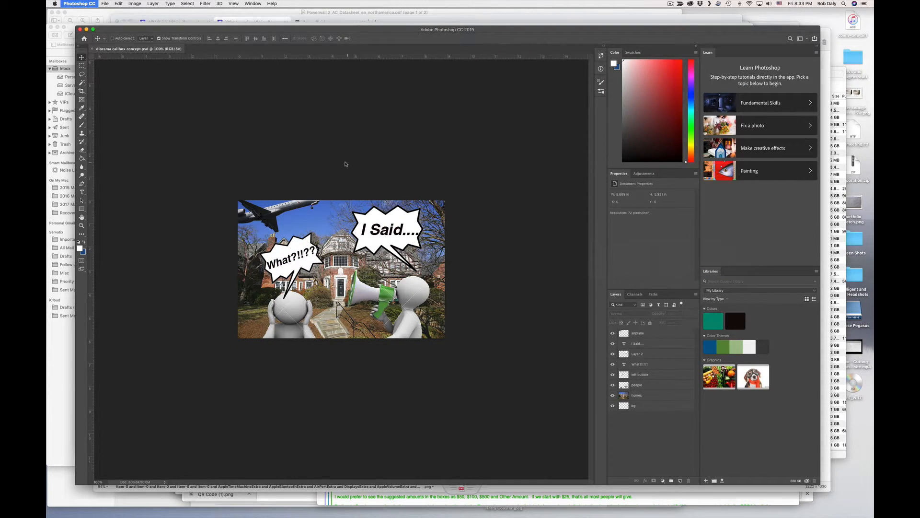
pyautogui.press('super+Tab')
pyautogui.press('super+Tab')
pyautogui.press('super+Tab')
pyautogui.press('super+Tab')
pyautogui.press('super+Tab')
pyautogui.press('super+Tab')
pyautogui.press('super+Tab')
pyautogui.press('super+Tab')
pyautogui.press('super+Tab')
pyautogui.press('super+Tab')
pyautogui.press('super+Tab')
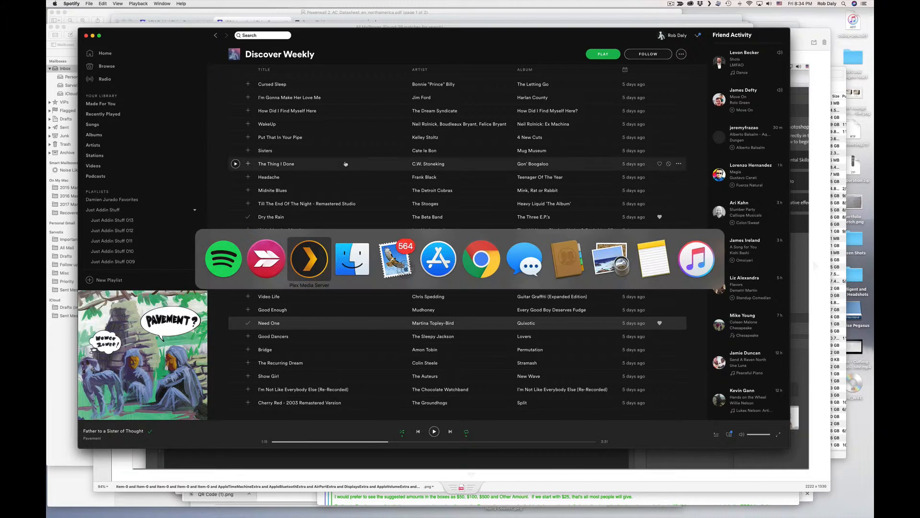
pyautogui.press('super+Tab')
pyautogui.press('super+Tab')
pyautogui.press('super+Tab')
pyautogui.press('super+Tab')
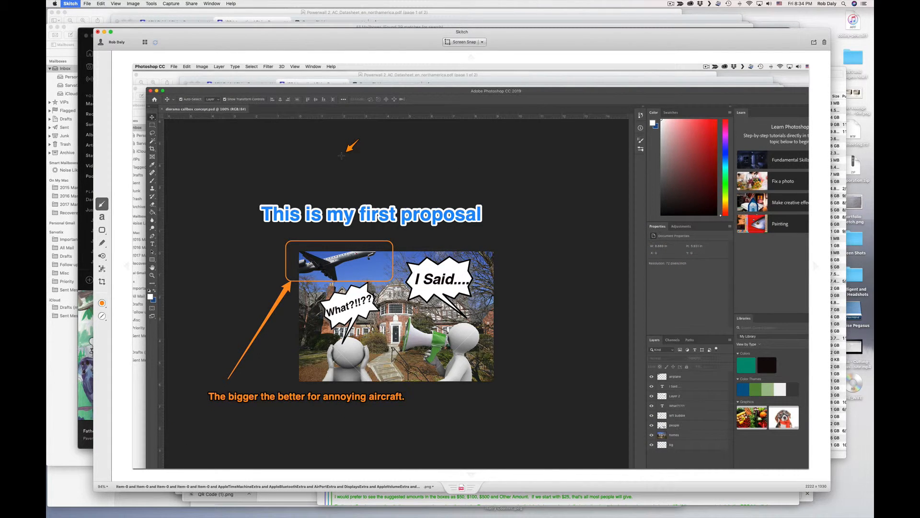
# Switch to Finder and open "aircraft noise diorama.jpg" from the Downloads folder.
pyautogui.press('super+Tab')
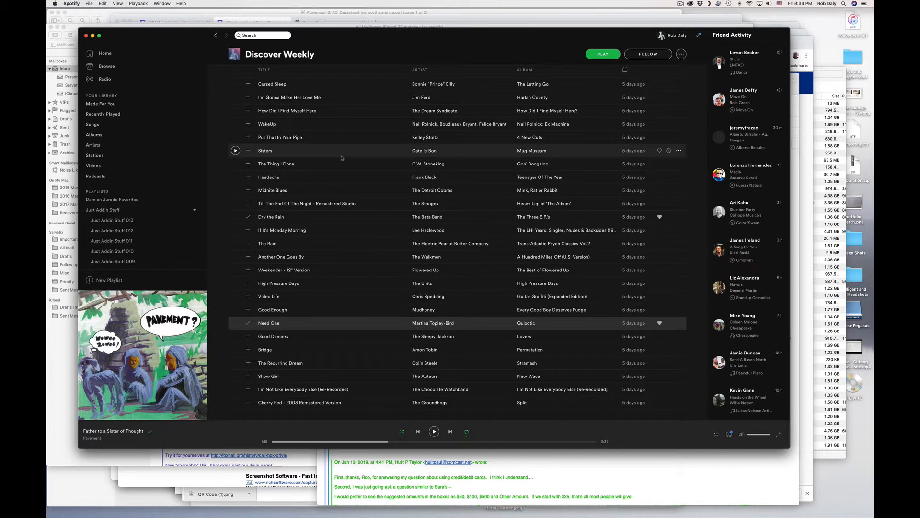
pyautogui.press('super+Tab')
pyautogui.press('super+Tab')
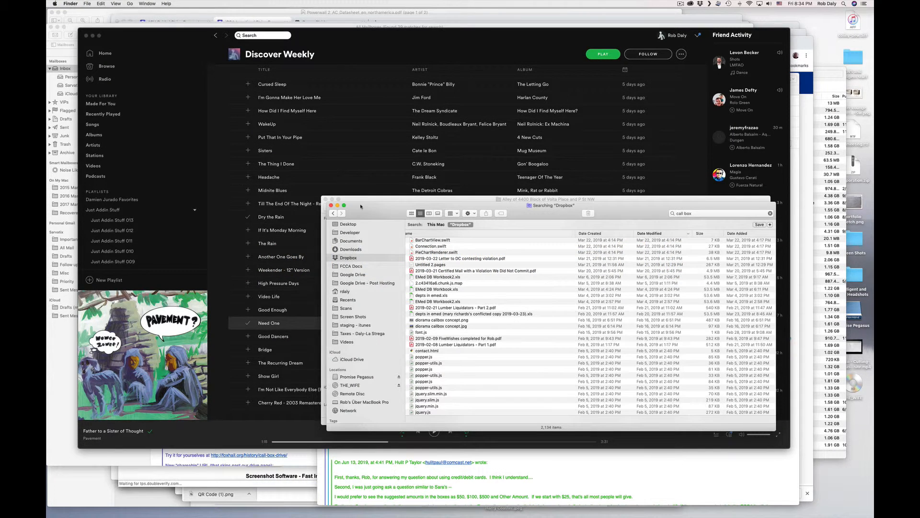
pyautogui.click(352, 249)
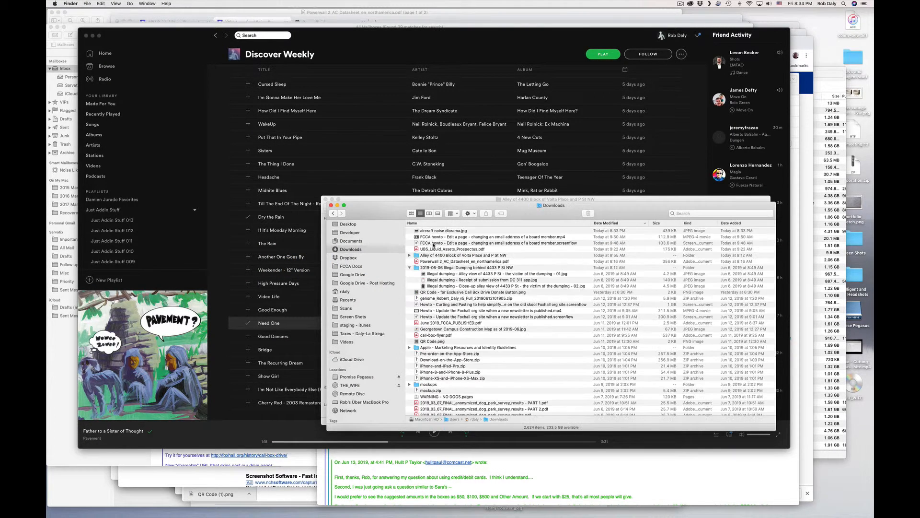
pyautogui.click(440, 231)
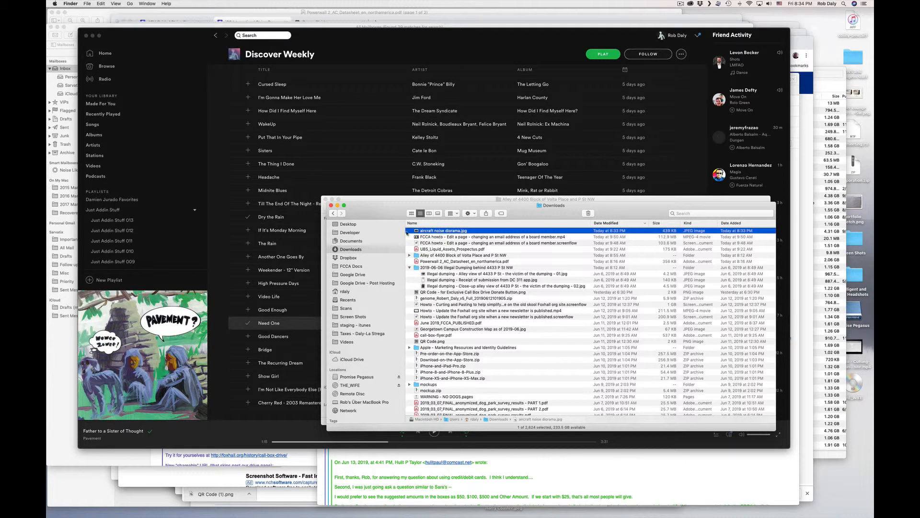
pyautogui.doubleClick(440, 232)
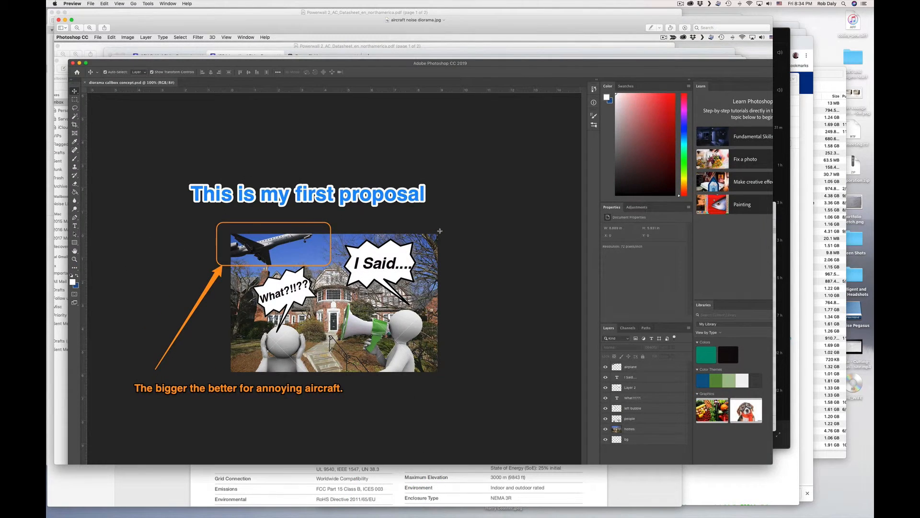